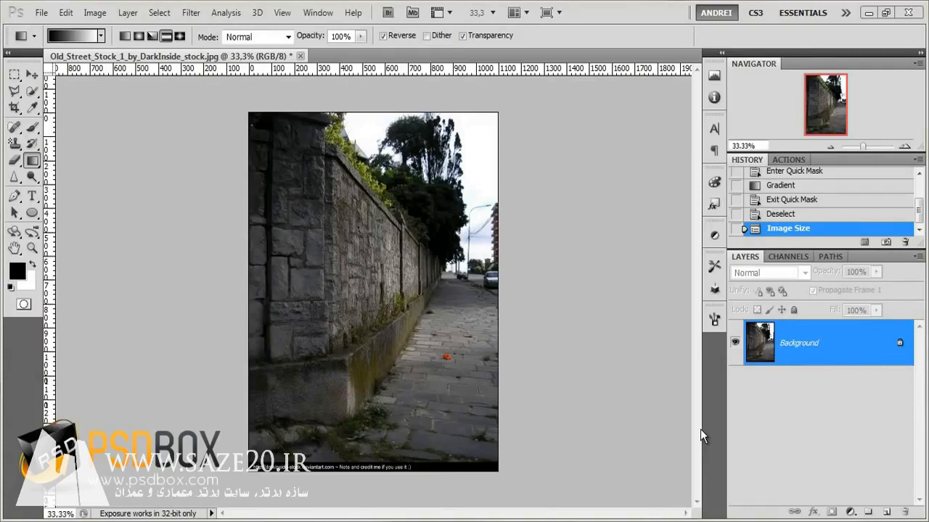
- Duplicate the Background layer into a new layer
key("m")
key("ctrl+plus")
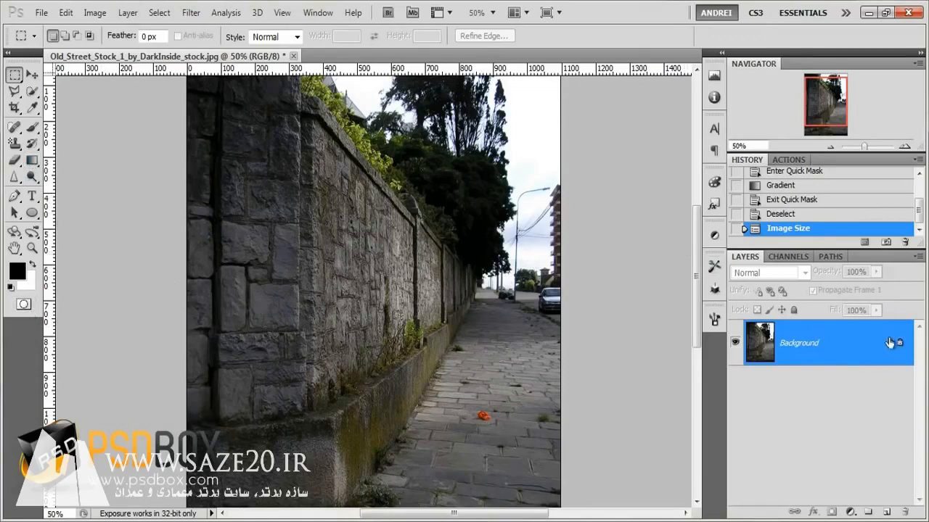
left_click_drag(860, 354, 860, 352)
key("ctrl+j")
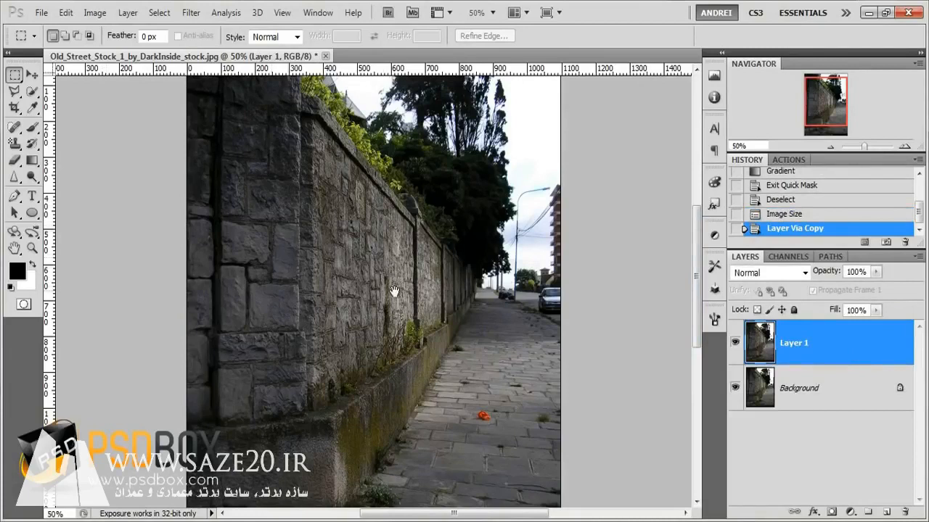
- Enter Quick Mask mode and choose the Gradient tool with the reflected gradient style
left_click_drag(395, 294, 388, 302)
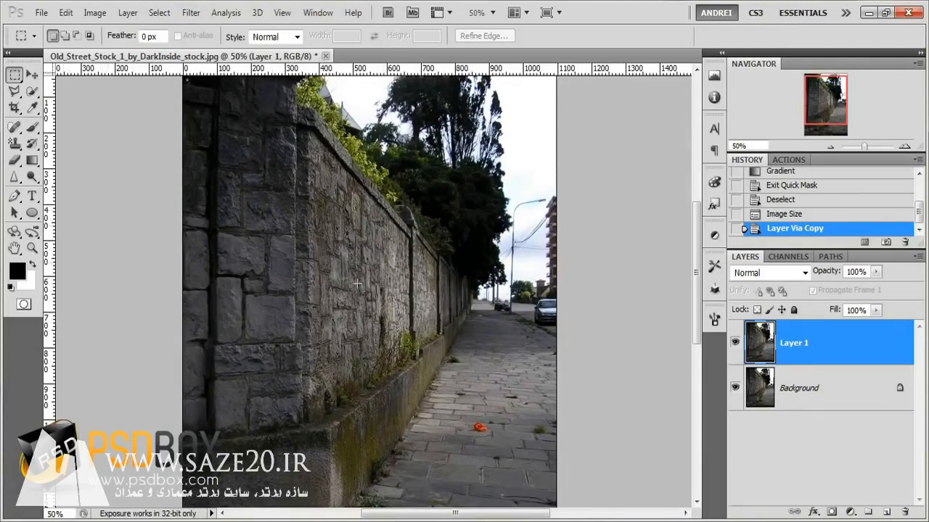
left_click(25, 304)
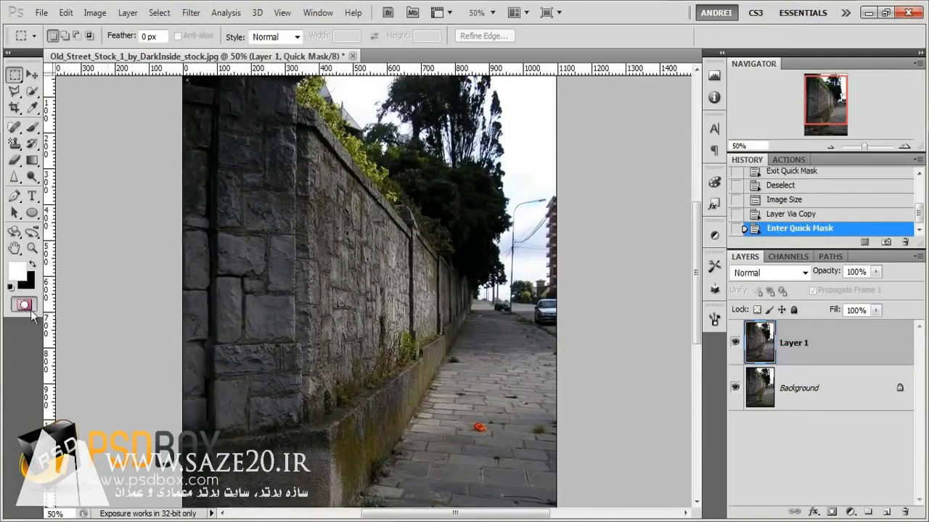
left_click(34, 162)
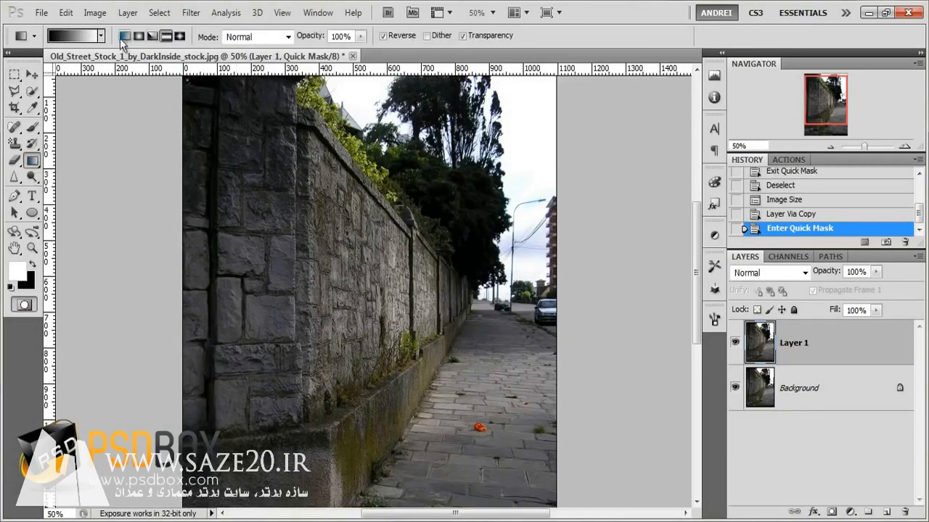
left_click(125, 37)
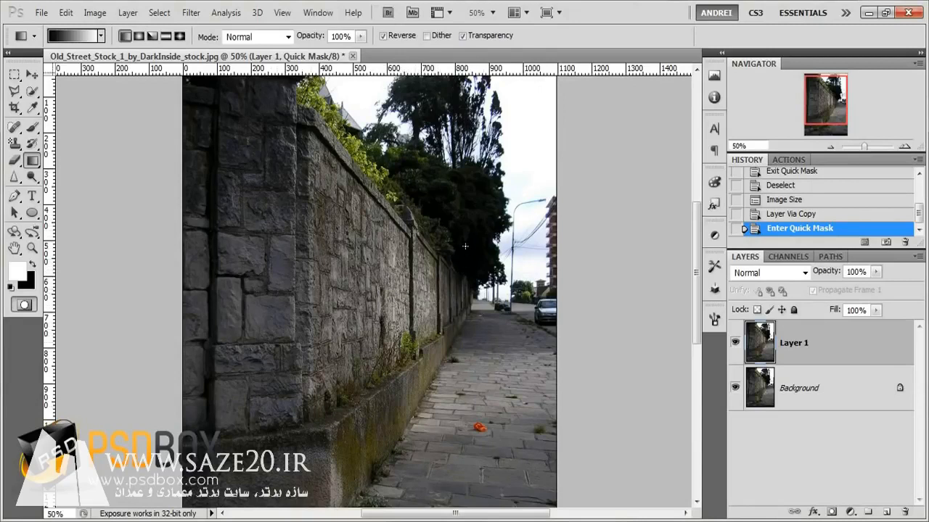
left_click(167, 36)
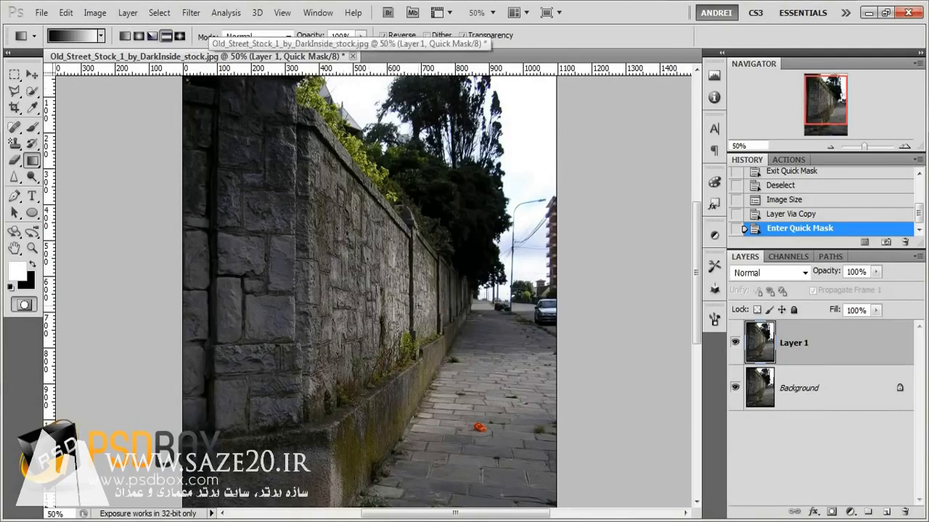
- Draw a reflected gradient across the wall to mask its near section
left_click_drag(411, 298, 443, 298)
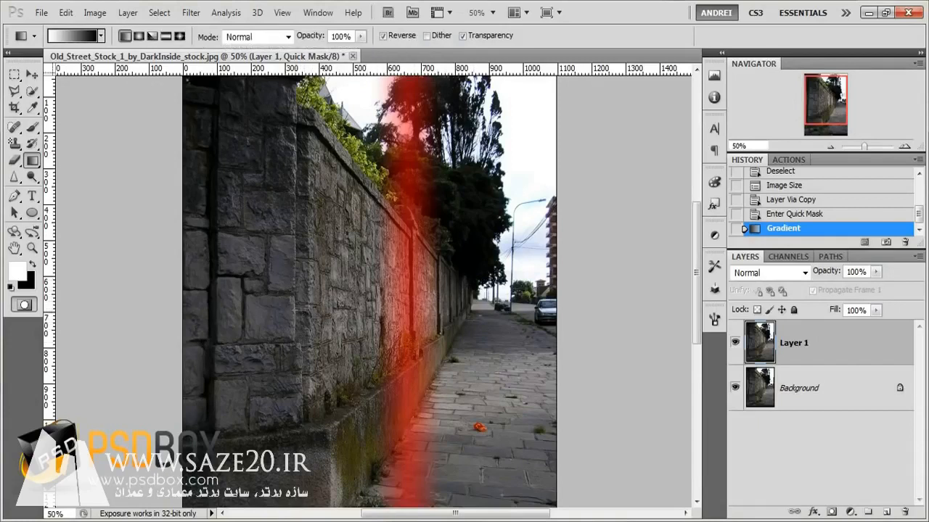
left_click_drag(295, 310, 379, 310)
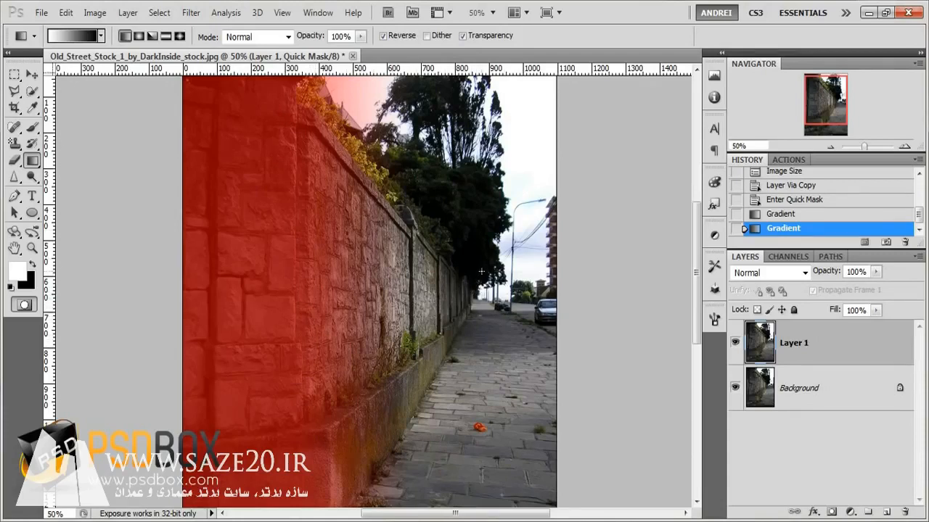
- Exit Quick Mask mode to load the gradient mask as a selection
scroll(322, 201, "down", 1)
scroll(325, 205, "up", 1)
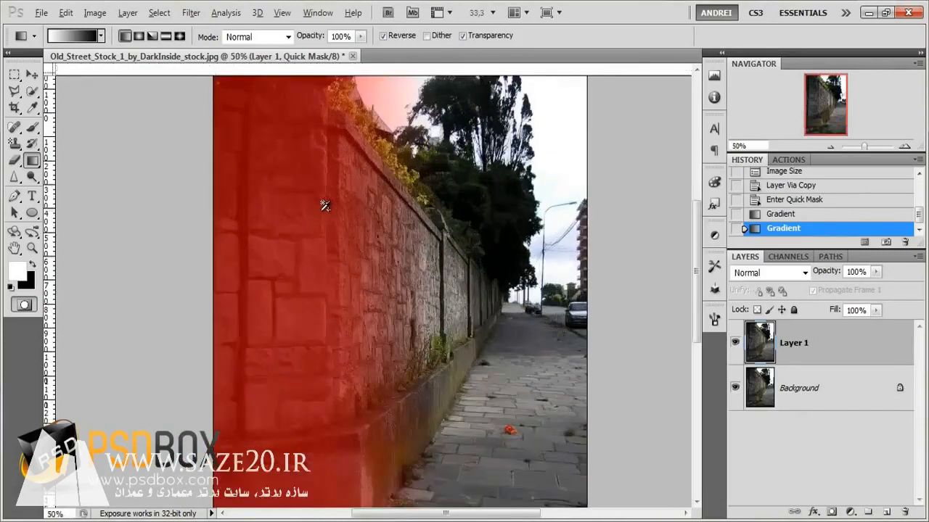
left_click(24, 305)
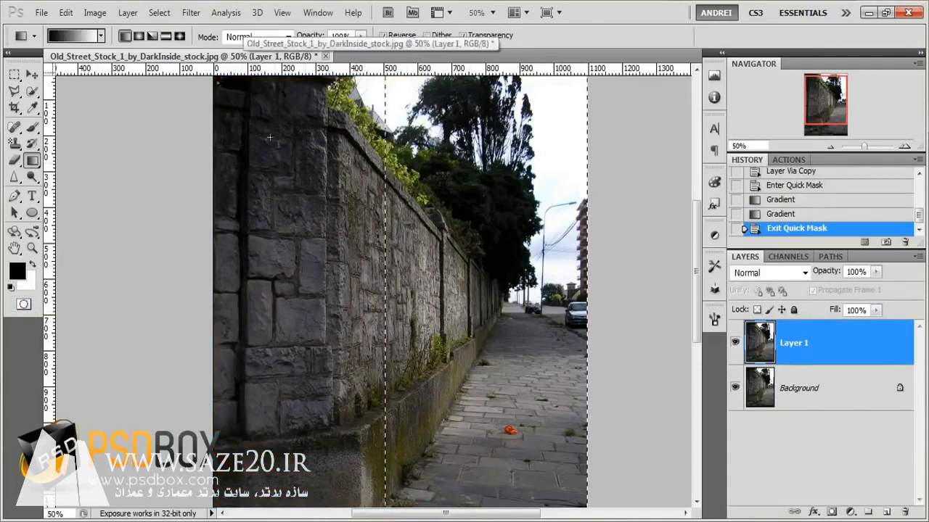
- Apply Lens Blur with a Radius of 17 to the selection and deselect it
left_click(191, 14)
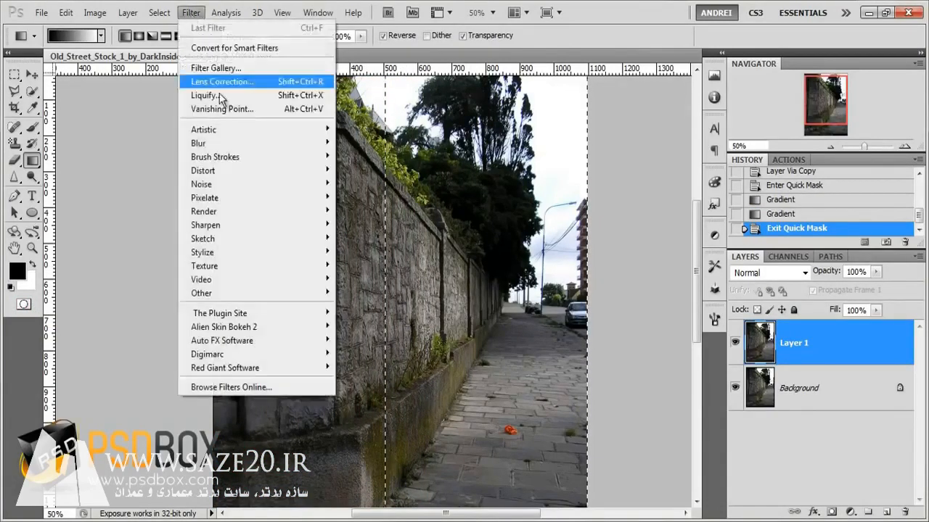
mouse_move(217, 143)
left_click(155, 211)
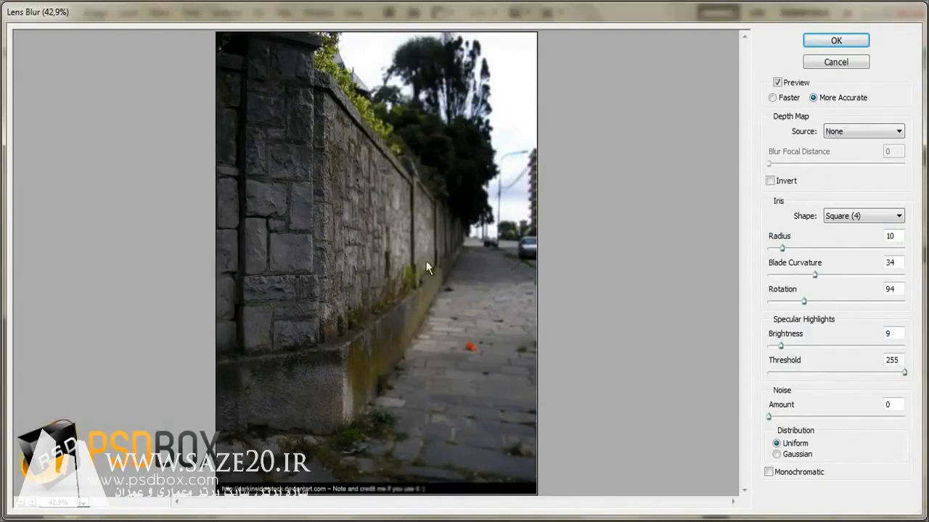
left_click(775, 181)
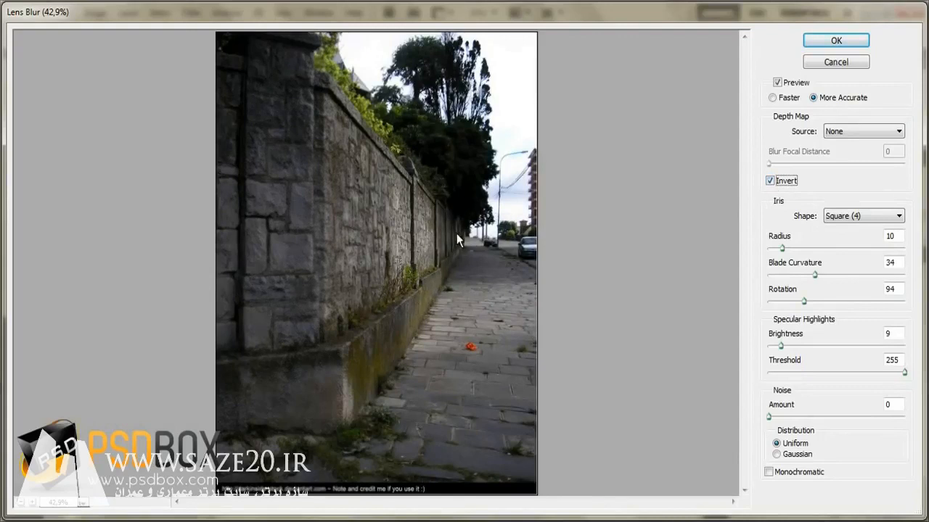
left_click(771, 181)
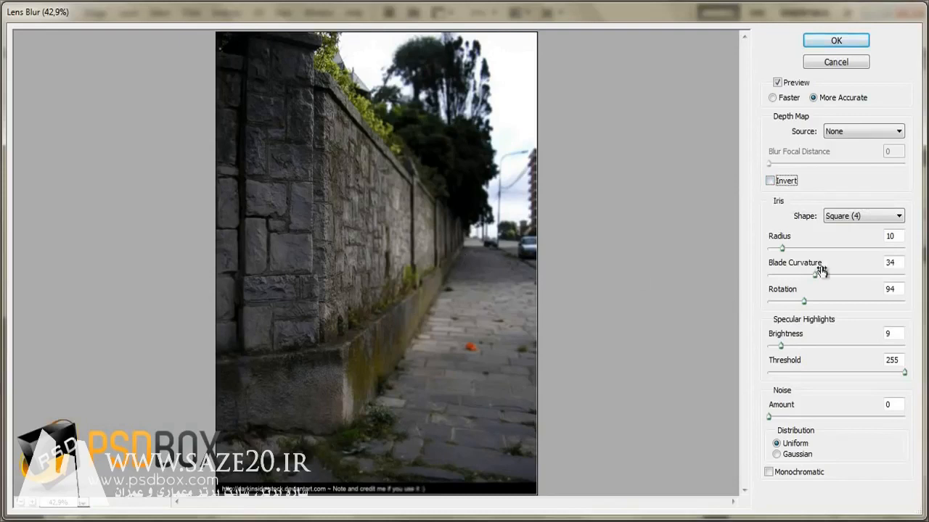
left_click_drag(781, 248, 812, 247)
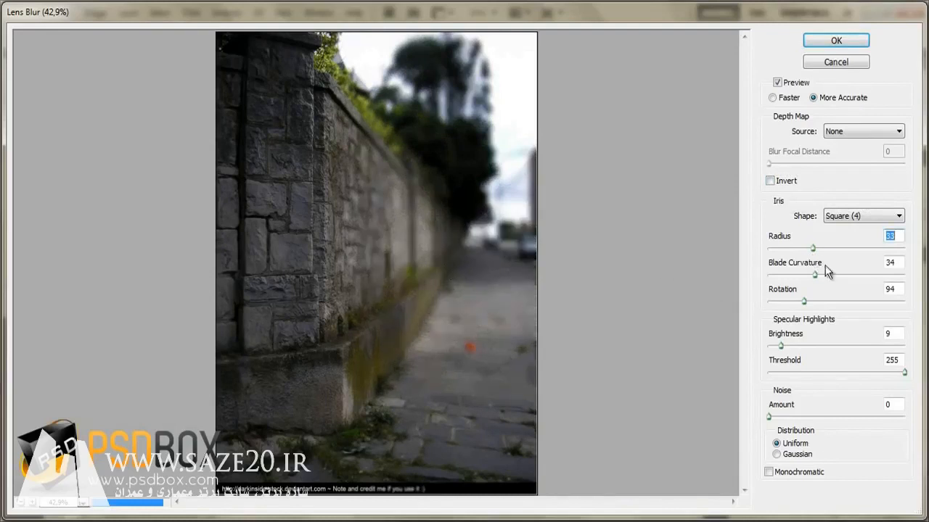
left_click(791, 249)
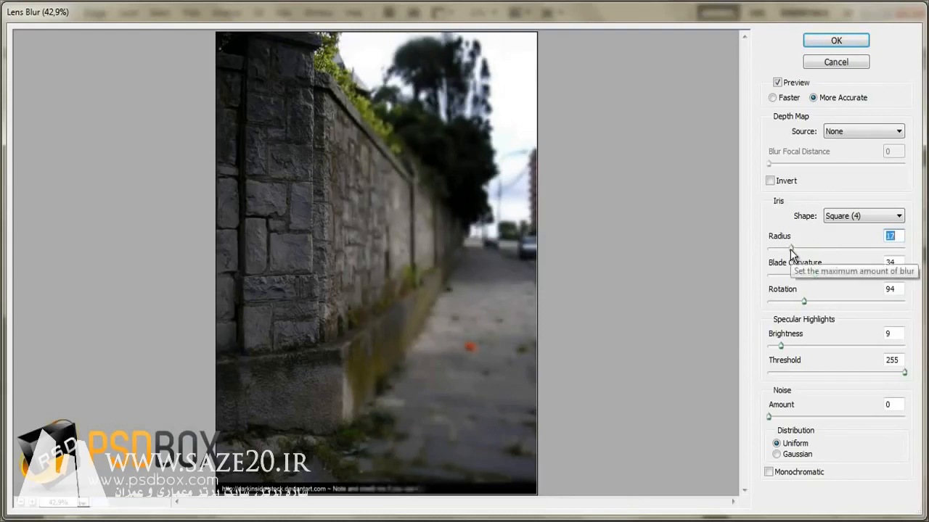
left_click(838, 44)
key("ctrl+d")
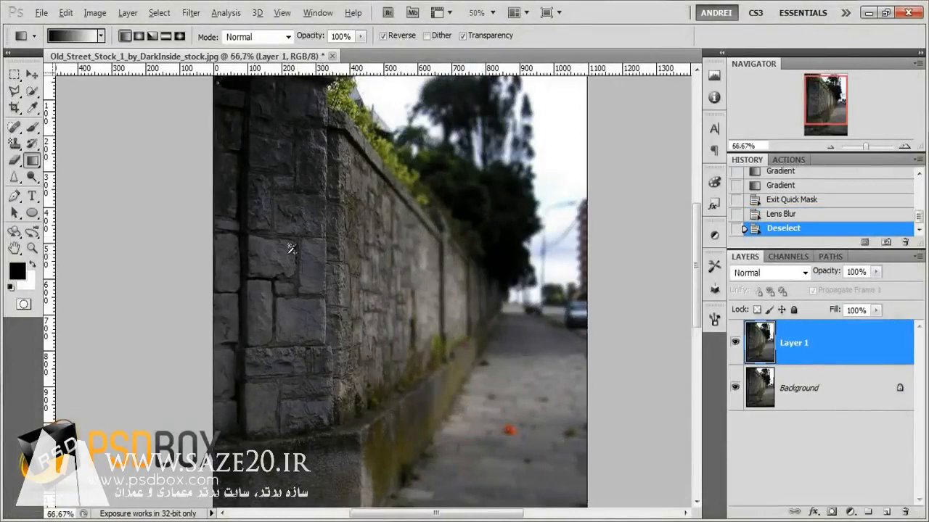
- Step back in the history to the second Gradient state, undoing the blur and Quick Mask exit
scroll(290, 249, "up", 1)
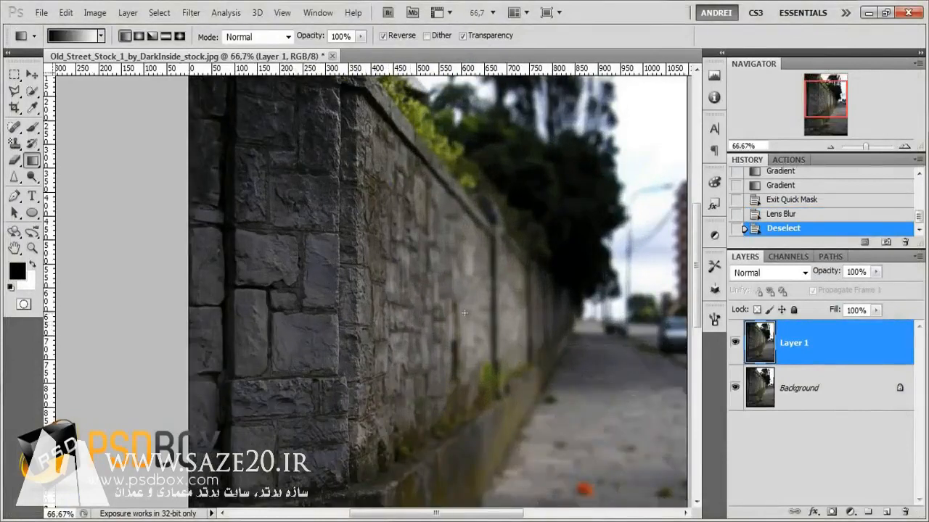
scroll(384, 332, "down", 1)
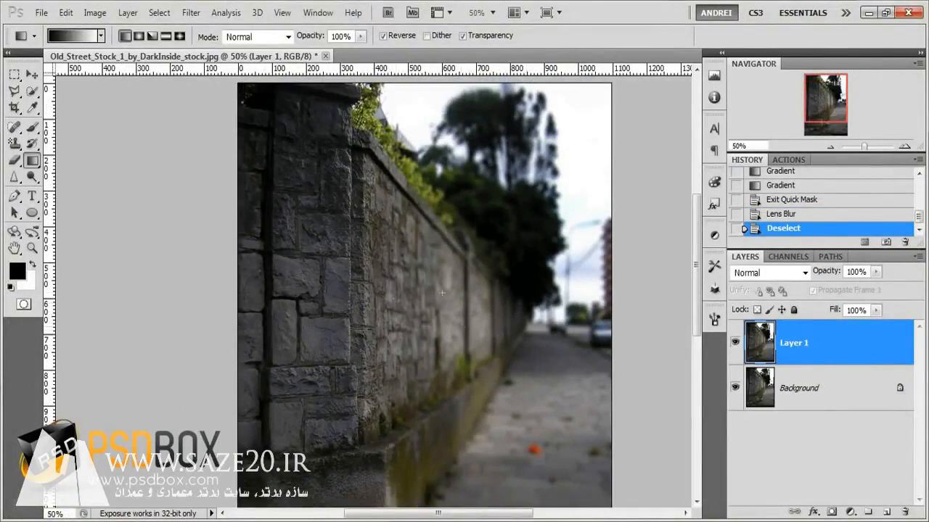
key("ctrl+z")
key("ctrl+z")
key("ctrl+z")
left_click(787, 197)
left_click(787, 186)
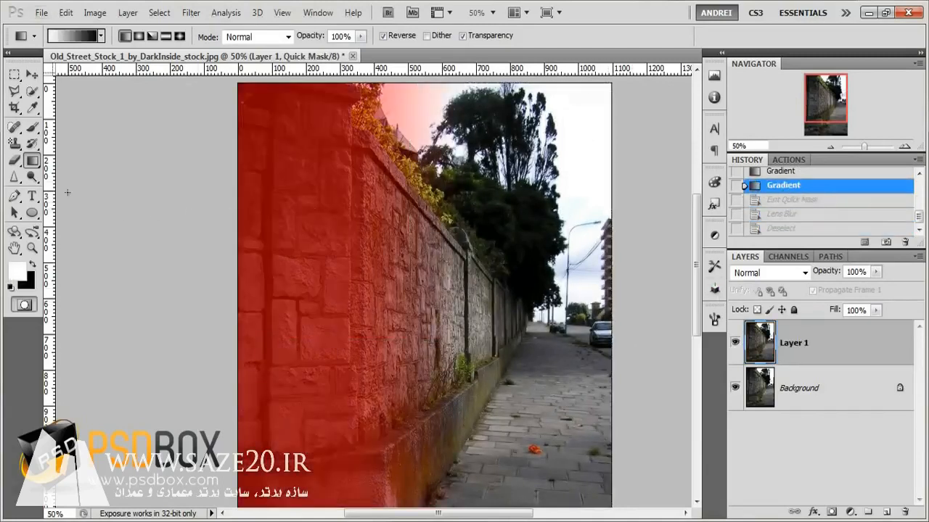
- Draw a wider reflected gradient over the wall in Quick Mask and exit it to make a selection
left_click_drag(350, 333, 521, 328)
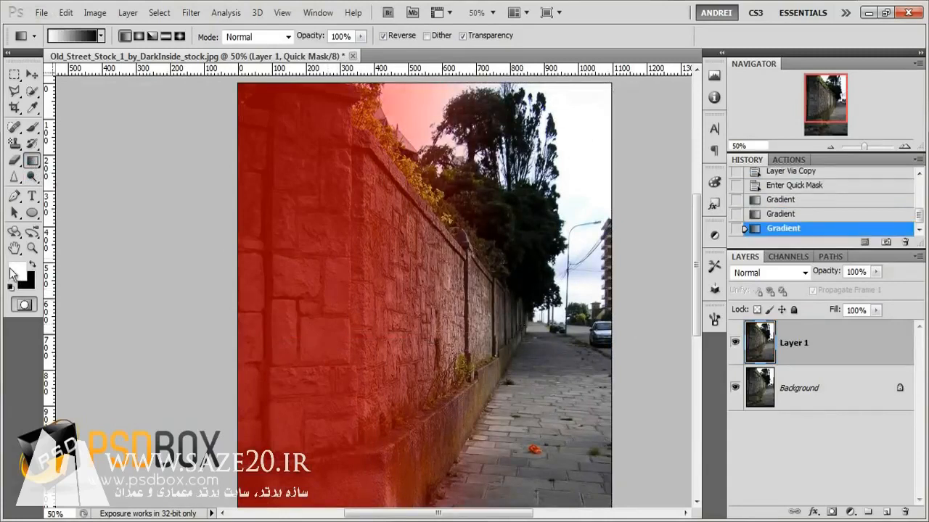
left_click(23, 304)
- Reapply the Lens Blur filter to the selection and deselect it
left_click(191, 12)
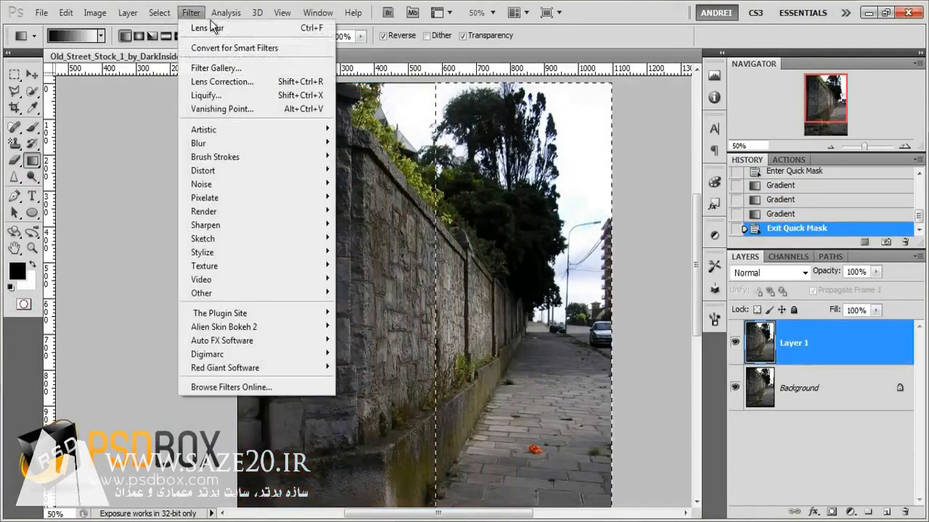
left_click(212, 27)
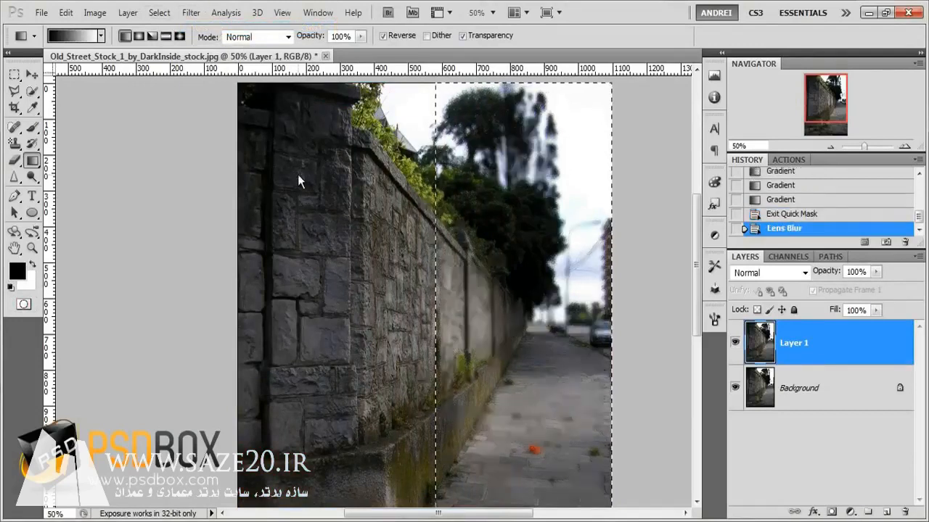
key("ctrl+d")
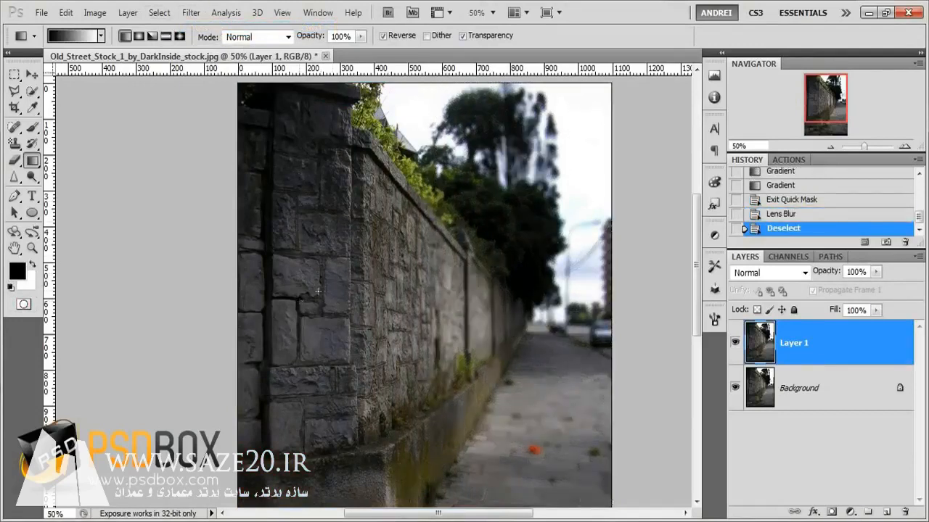
- Create a new alpha channel in the Channels panel
key("ctrl+minus")
key("ctrl+plus")
key("ctrl+plus")
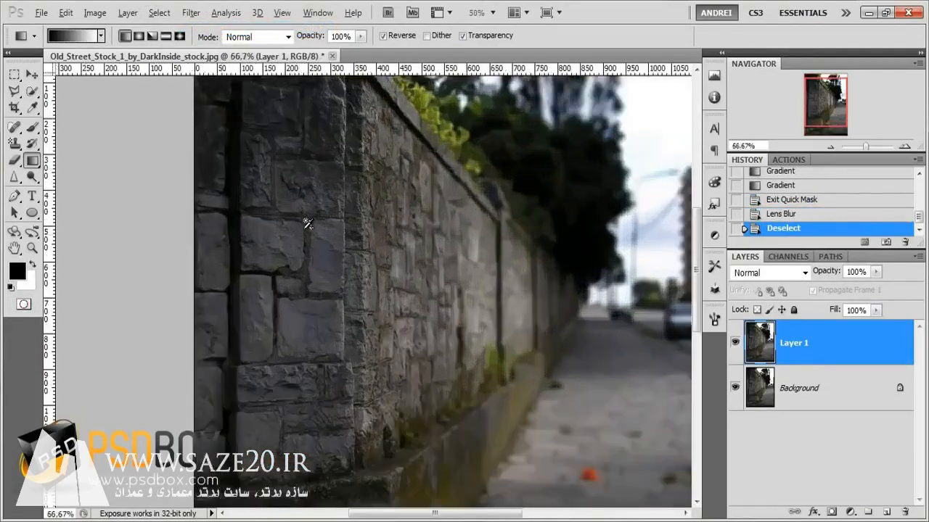
key("ctrl+minus")
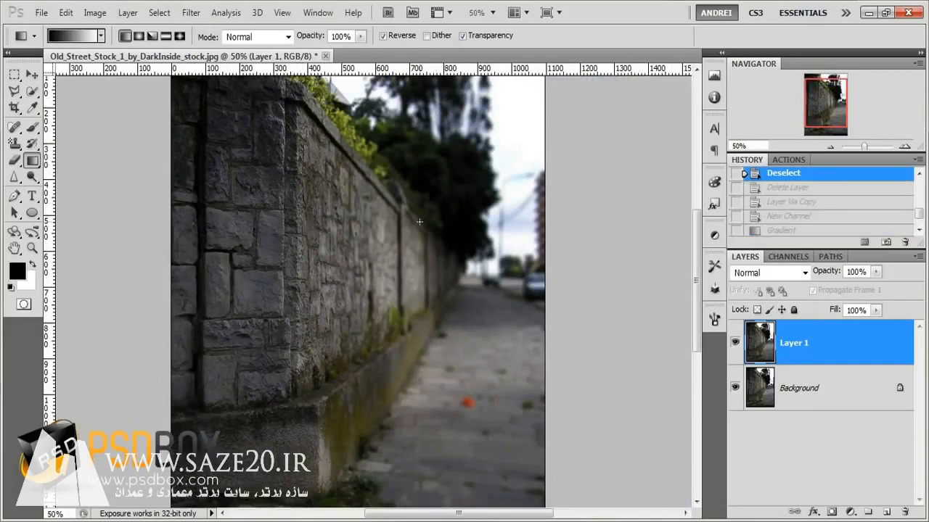
left_click(785, 256)
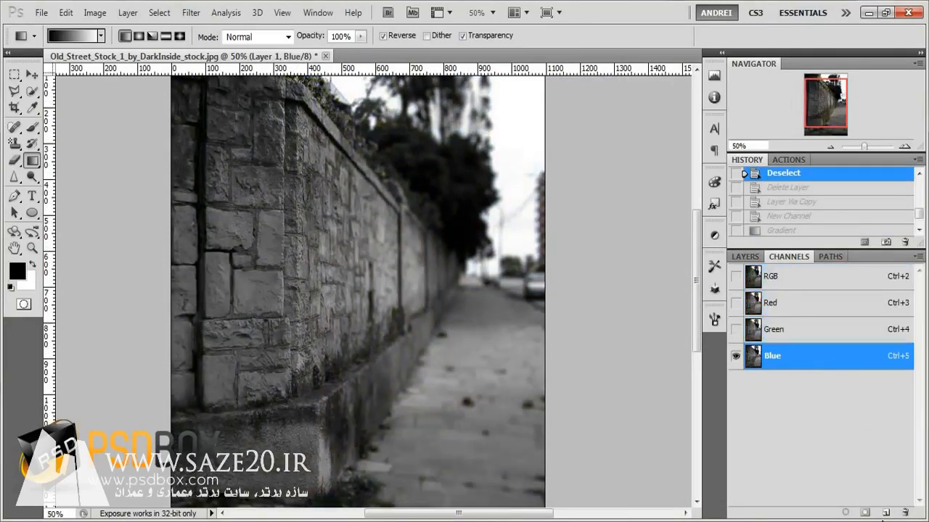
left_click(883, 512)
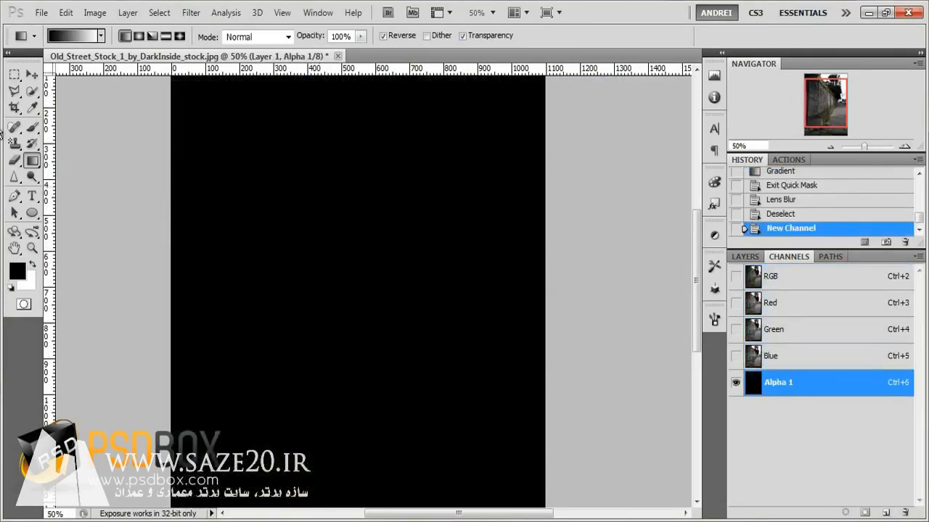
left_click(31, 127)
left_click(348, 281)
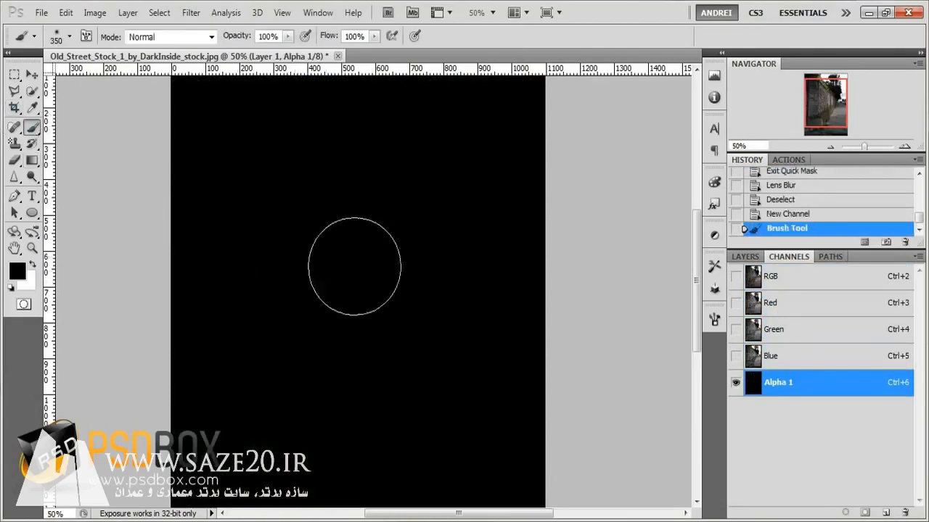
key("ctrl+z")
key("z")
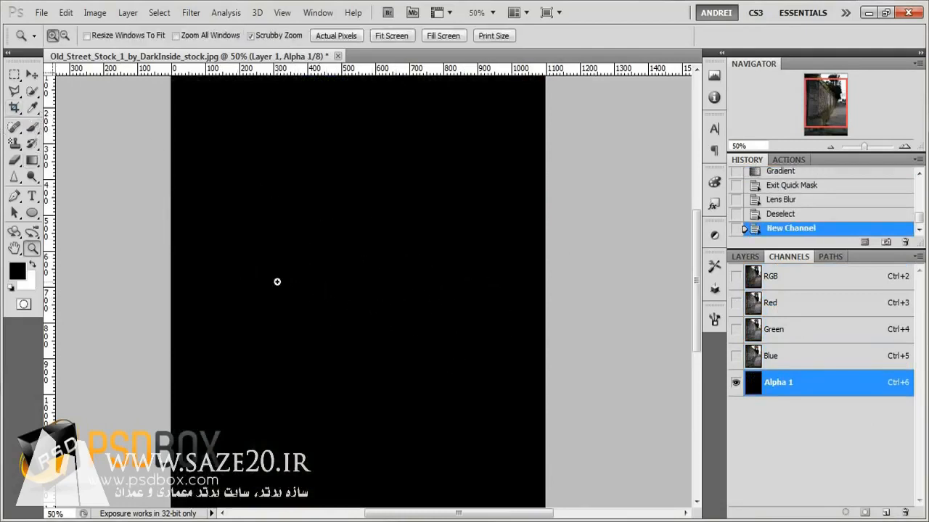
key("b")
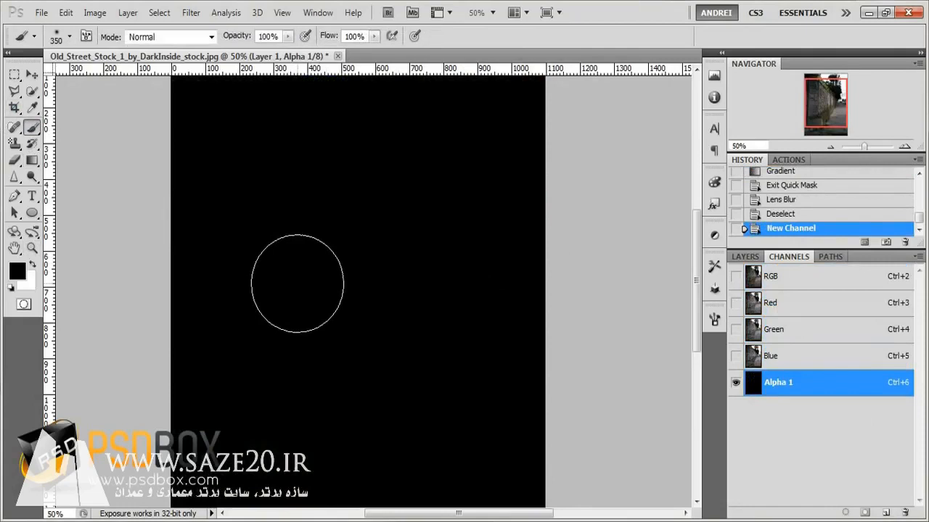
- Paint two large soft white spots on the alpha channel with the 350 px brush
left_click(283, 279)
key("x")
left_click(287, 293)
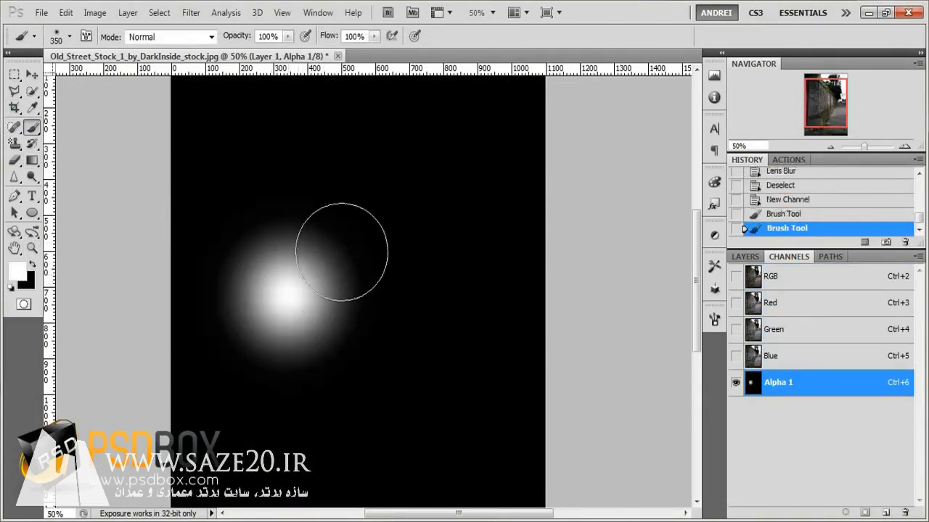
left_click(425, 182)
- Set the brush size to 110 px and paint a small dot and several short white strokes across the channel
right_click(453, 267)
left_click_drag(545, 297, 535, 297)
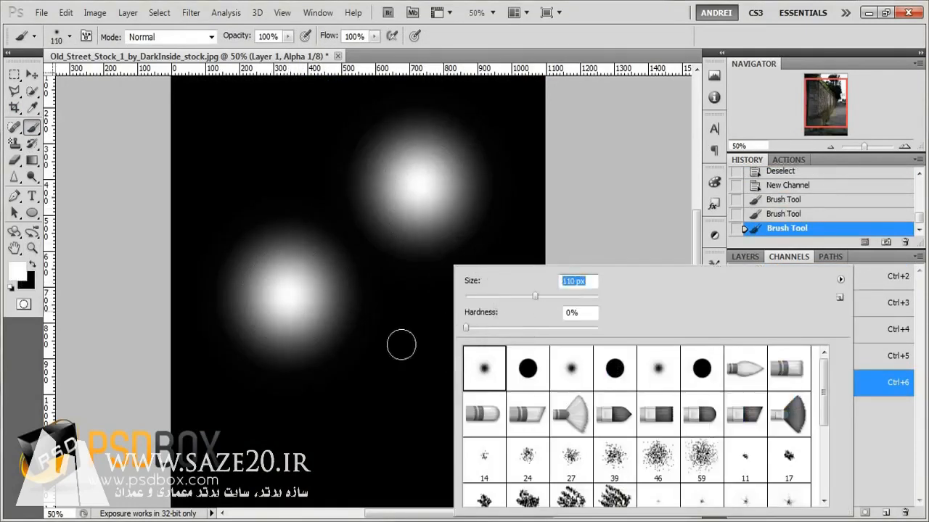
left_click(401, 344)
left_click_drag(470, 320, 494, 389)
left_click_drag(392, 438, 302, 448)
left_click_drag(292, 158, 251, 177)
left_click_drag(247, 95, 293, 129)
left_click_drag(347, 214, 361, 265)
left_click_drag(444, 277, 482, 223)
left_click_drag(254, 401, 231, 415)
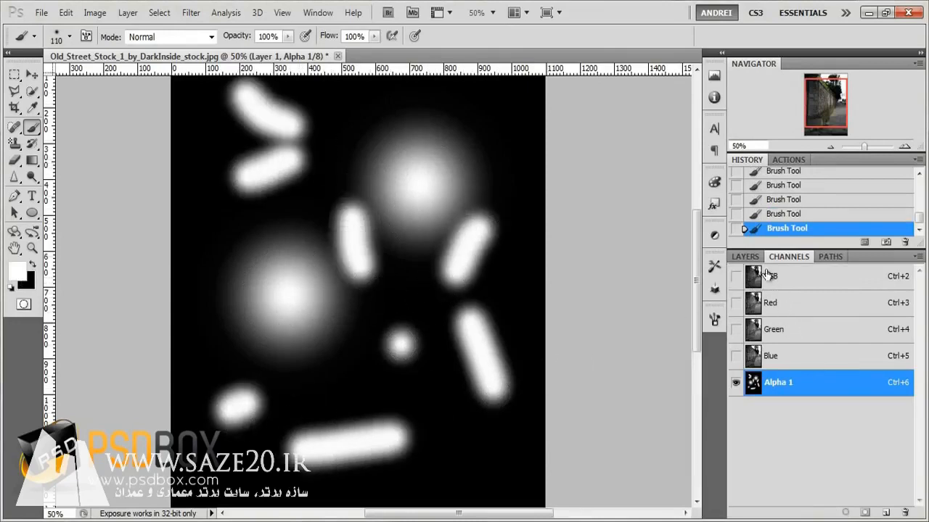
- Delete the blurred Layer 1 from the layer stack
double_click(786, 383)
left_click(747, 258)
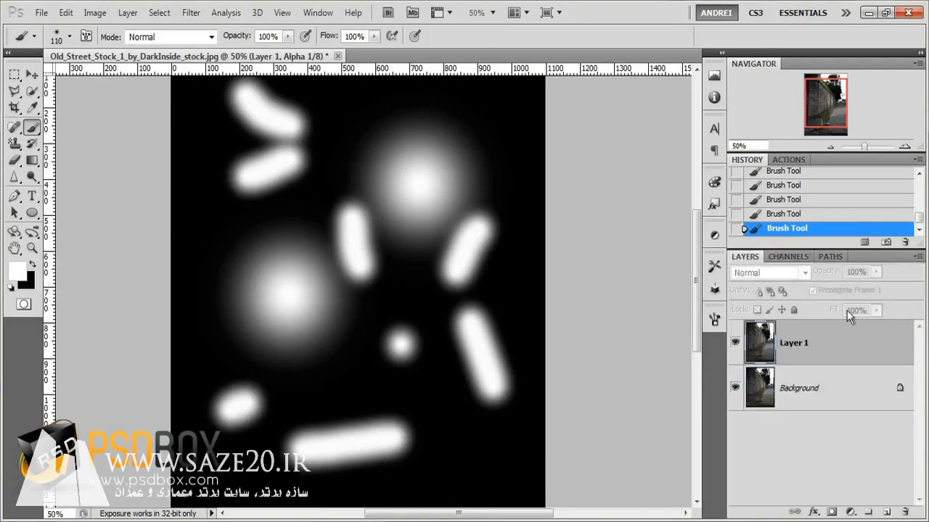
left_click(830, 346)
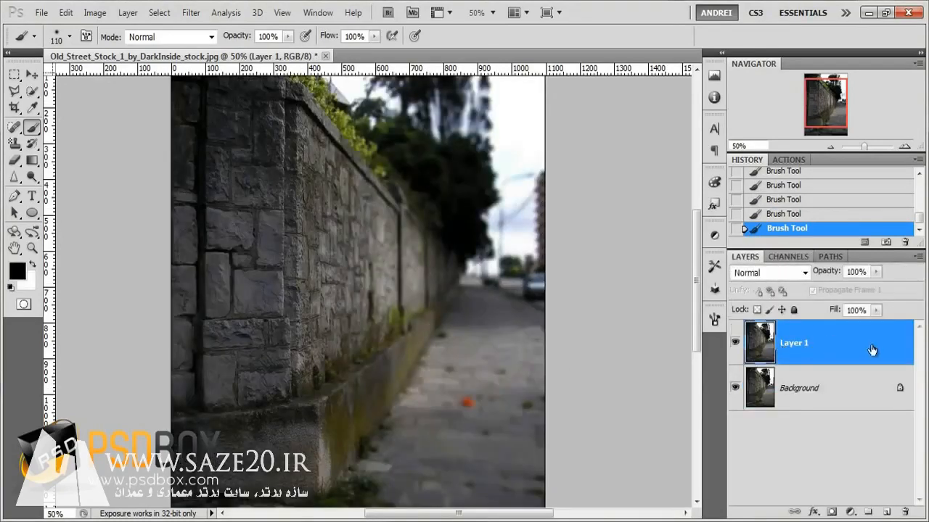
left_click_drag(872, 352, 904, 511)
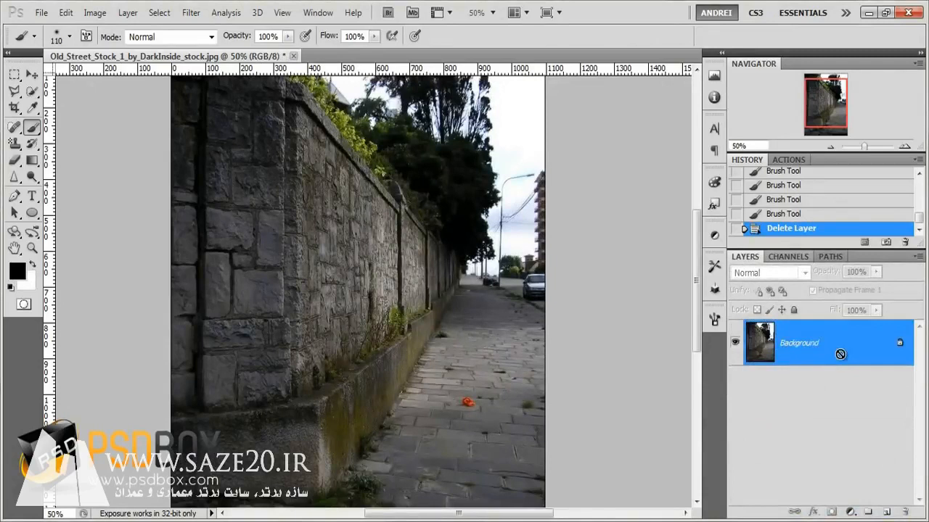
- Duplicate the Background layer into a new unblurred Layer 1
key("ctrl+j")
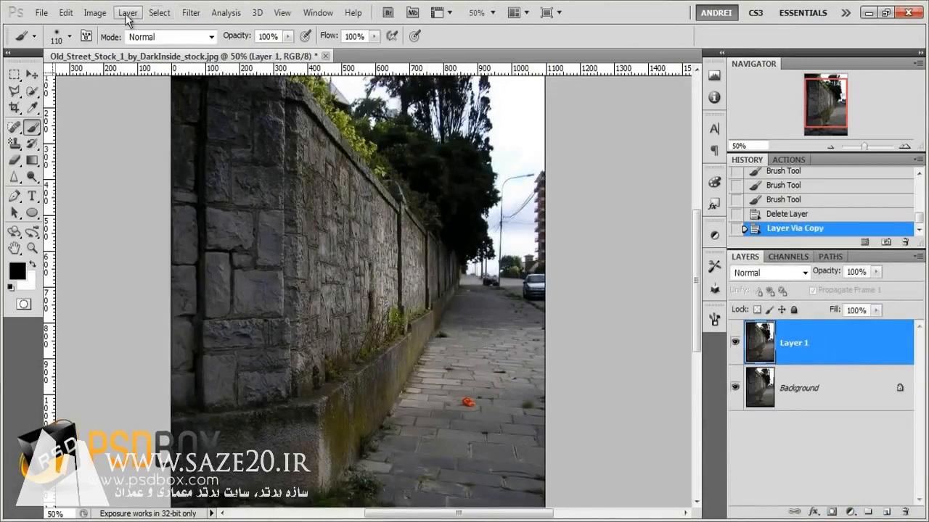
left_click(790, 257)
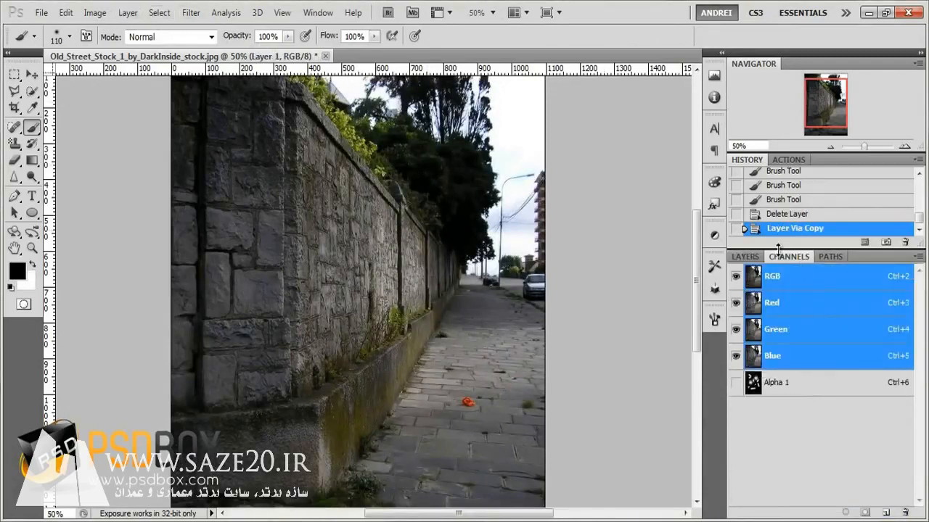
left_click(745, 257)
- Try Lens Blur on the new layer with Alpha 1 as depth map source, Blur Focal Distance 106 and Invert enabled, then cancel
left_click(191, 12)
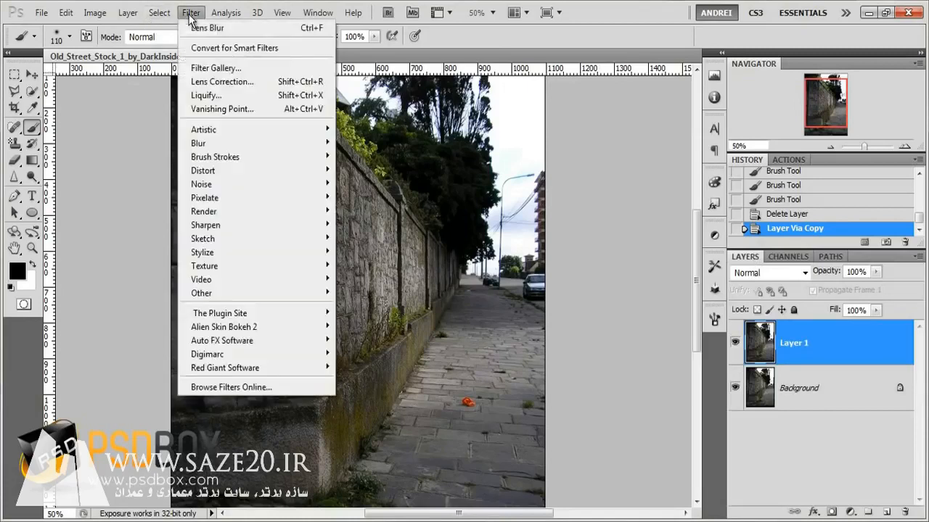
mouse_move(185, 143)
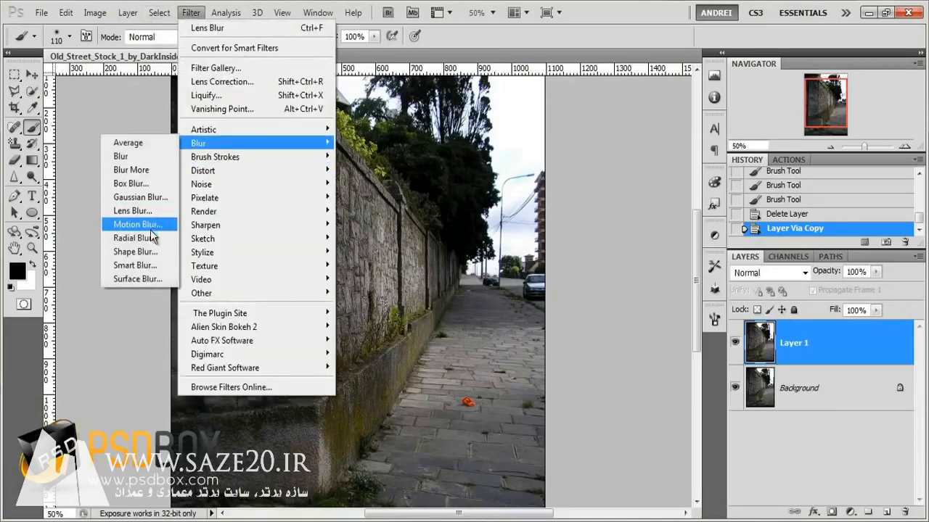
left_click(141, 210)
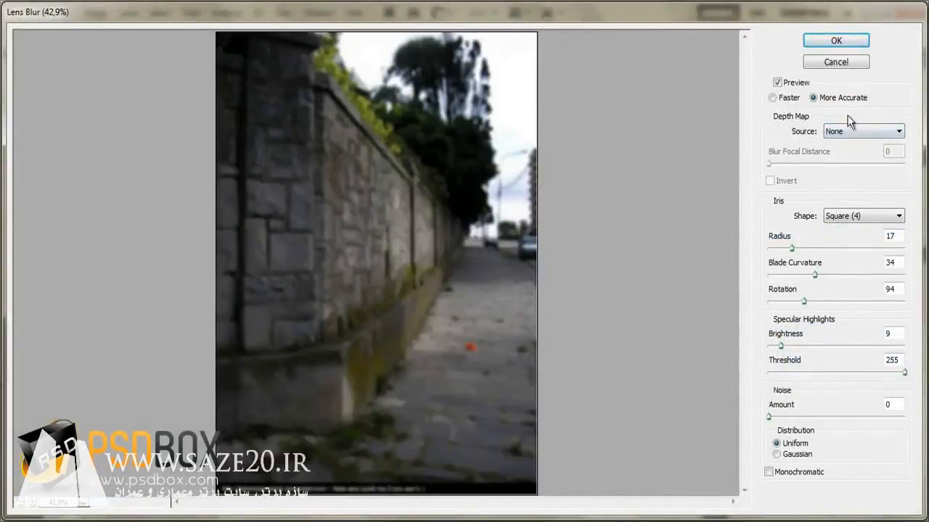
left_click(900, 132)
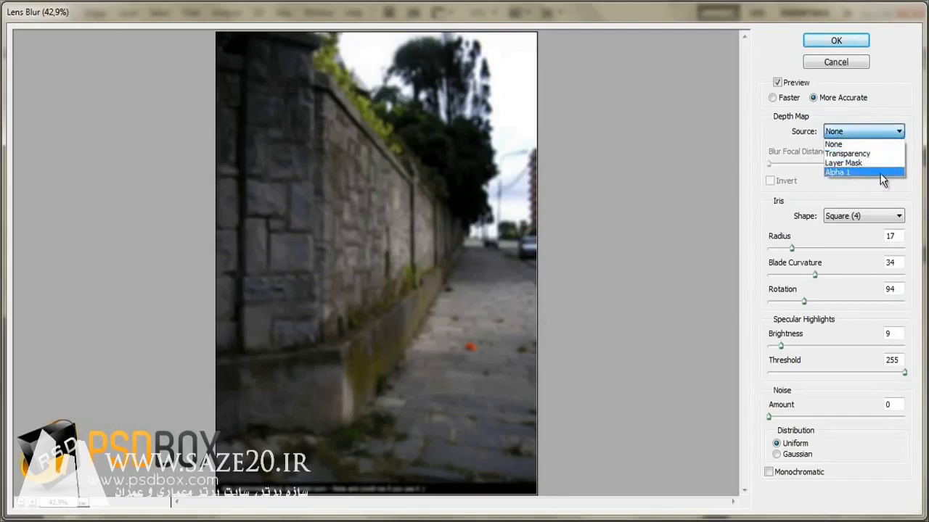
left_click(836, 172)
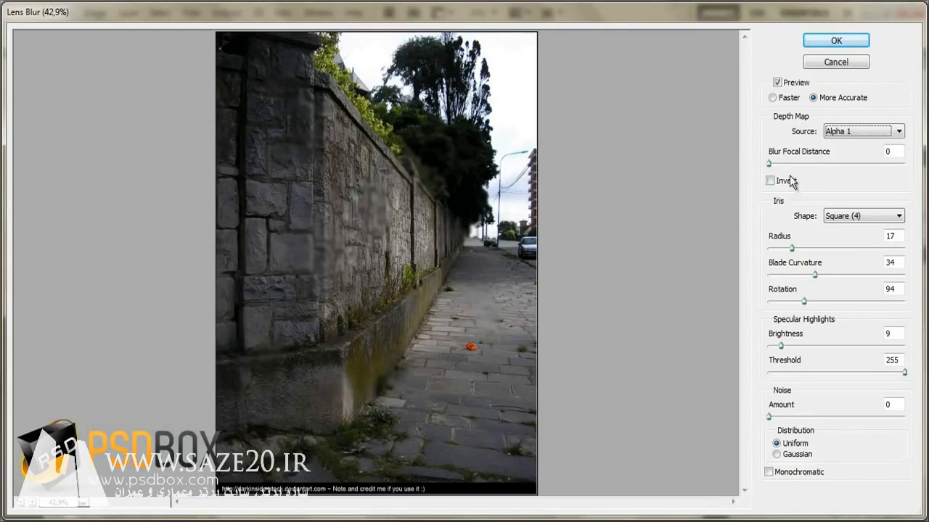
left_click_drag(768, 164, 824, 166)
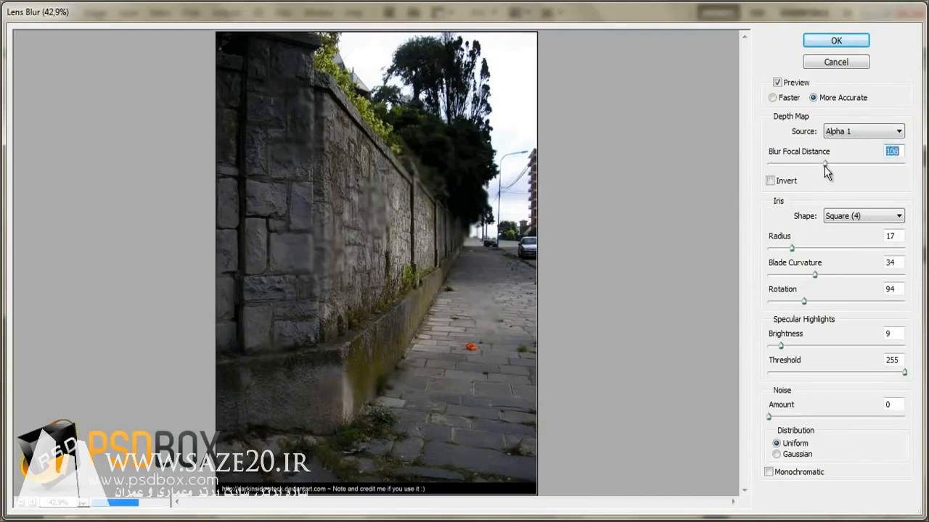
left_click(771, 181)
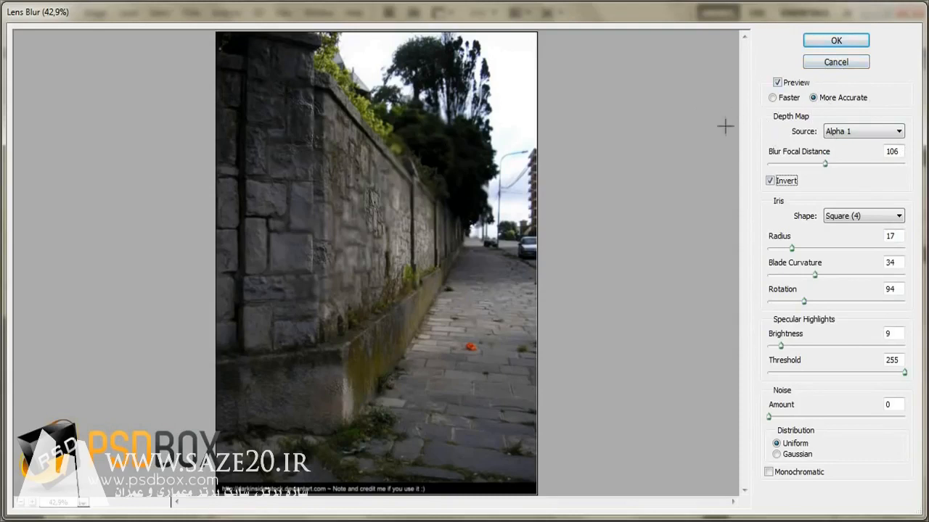
left_click(843, 64)
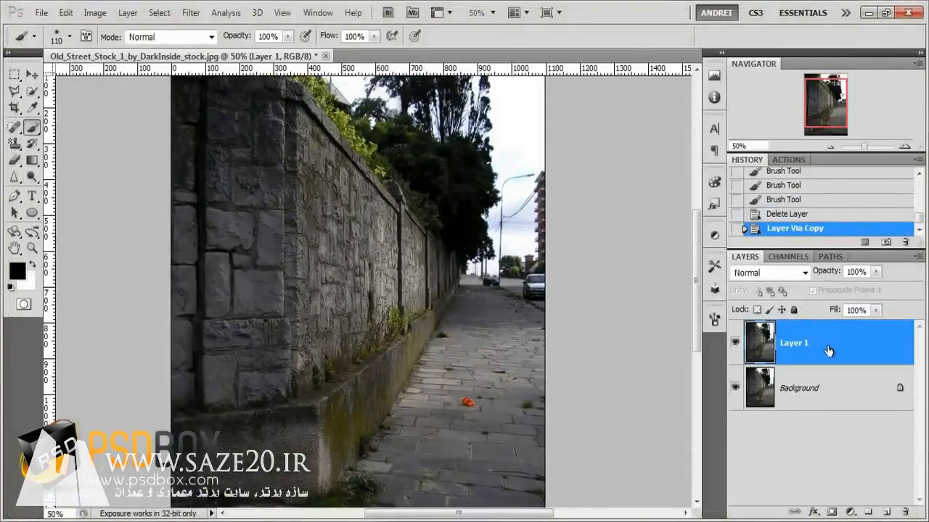